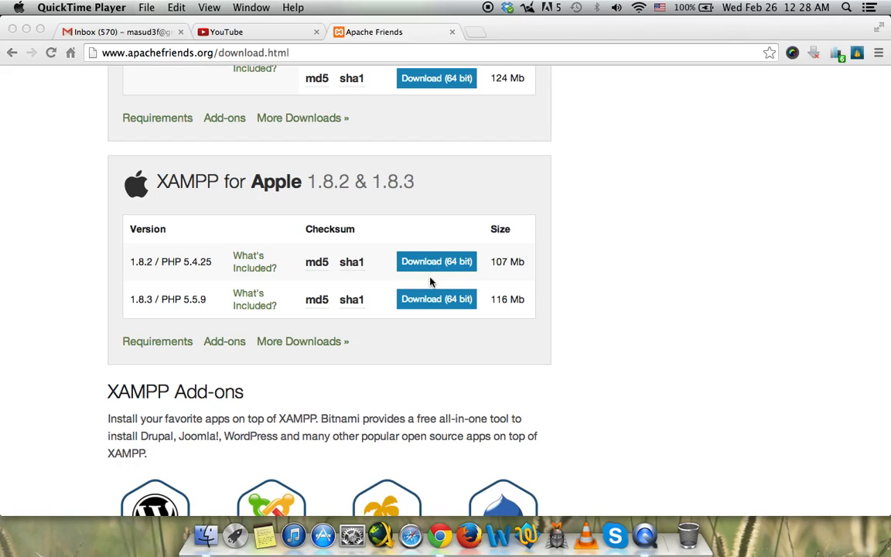
Review the Windows, Linux and Apple XAMPP versions on the Apache Friends download page.
{"action": "scroll", "coordinate": [431, 281], "scroll_direction": "up", "scroll_amount": 10}
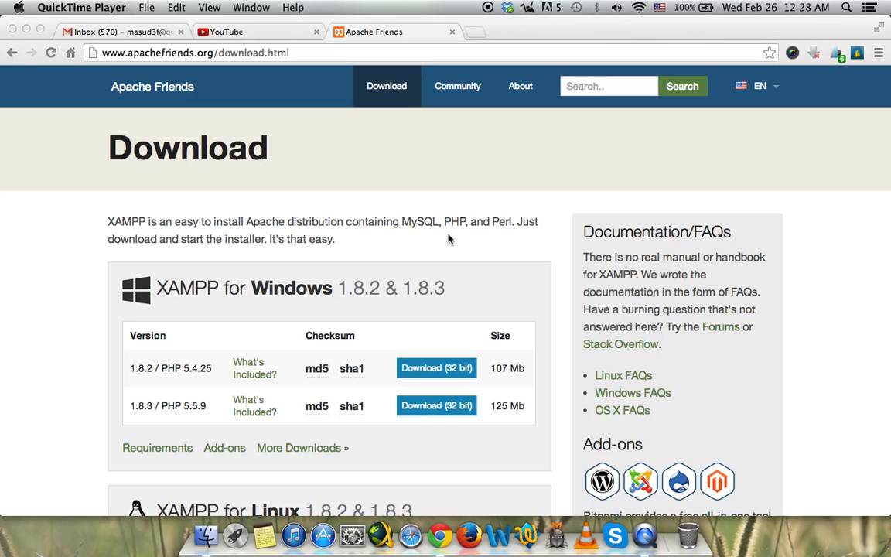
{"action": "scroll", "coordinate": [448, 239], "scroll_direction": "down", "scroll_amount": 10}
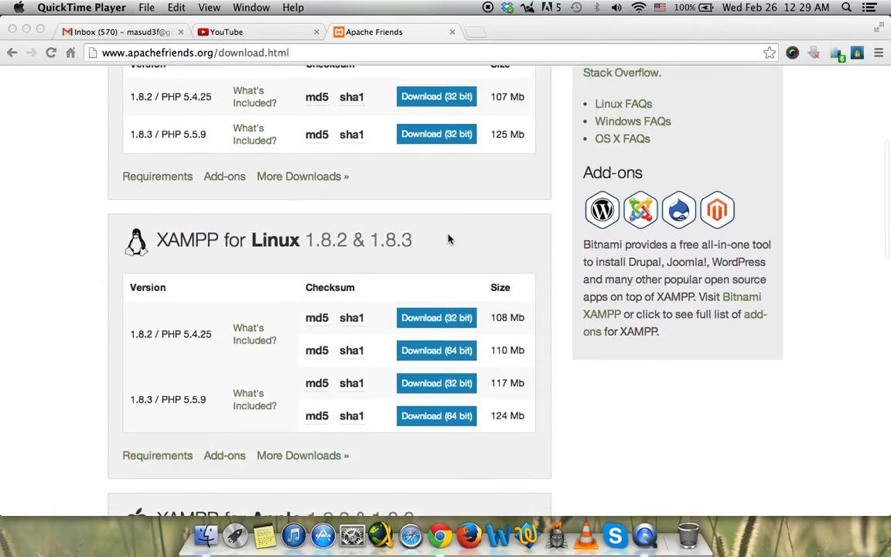
{"action": "scroll", "coordinate": [448, 239], "scroll_direction": "up", "scroll_amount": 10}
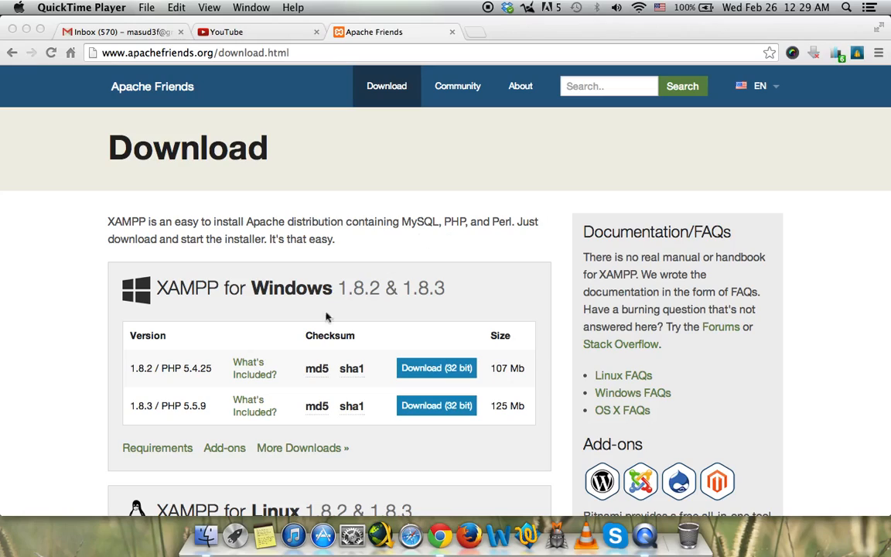
In Finder, open the XAMPP folder inside Applications.
{"action": "left_click", "coordinate": [210, 520]}
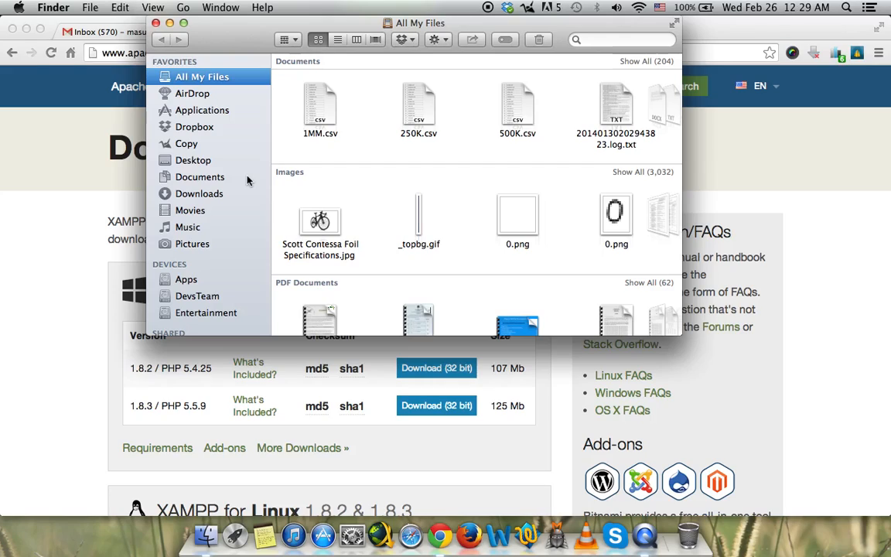
{"action": "left_click", "coordinate": [213, 110]}
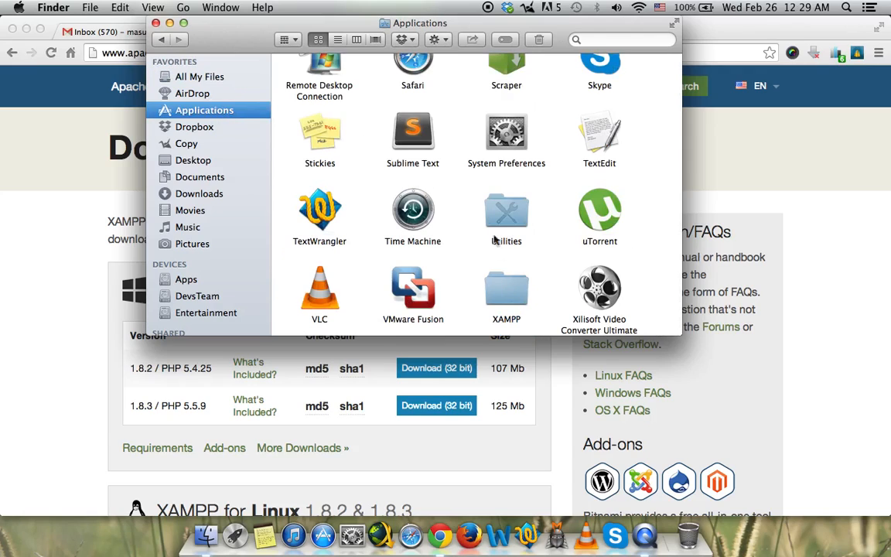
{"action": "scroll", "coordinate": [506, 305], "scroll_direction": "up", "scroll_amount": 10}
{"action": "scroll", "coordinate": [511, 307], "scroll_direction": "down", "scroll_amount": 10}
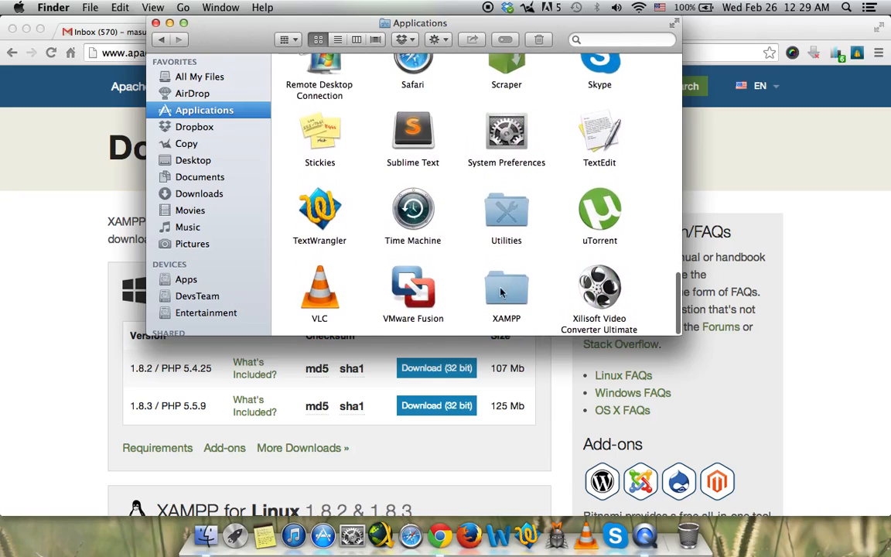
{"action": "double_click", "coordinate": [507, 292]}
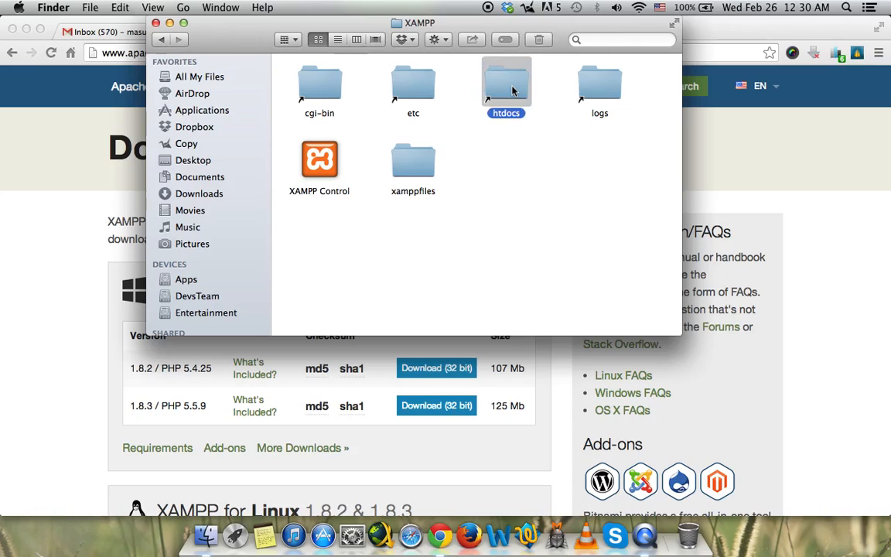
Open htdocs, look through the Email folder's files, then return to htdocs.
{"action": "double_click", "coordinate": [512, 90]}
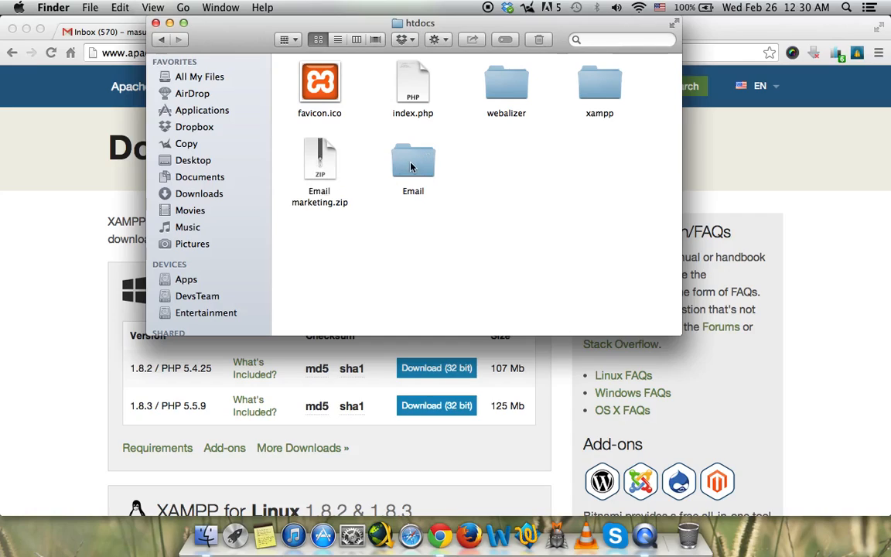
{"action": "double_click", "coordinate": [410, 168]}
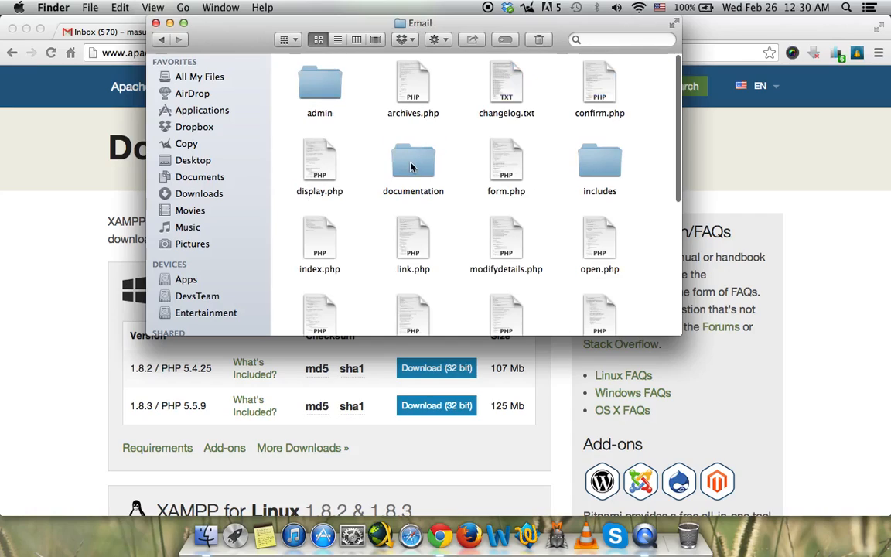
{"action": "scroll", "coordinate": [461, 195], "scroll_direction": "down", "scroll_amount": 5}
{"action": "scroll", "coordinate": [461, 197], "scroll_direction": "down", "scroll_amount": 3}
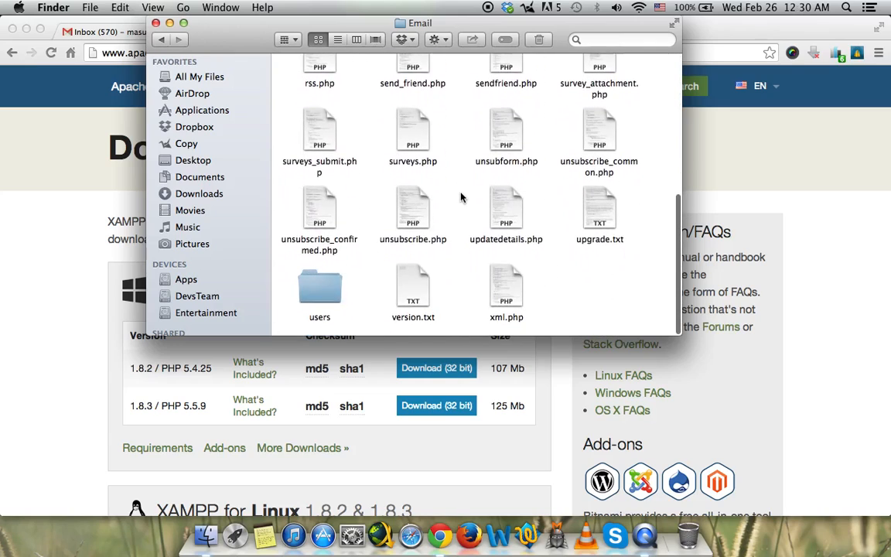
{"action": "scroll", "coordinate": [462, 197], "scroll_direction": "up", "scroll_amount": 10}
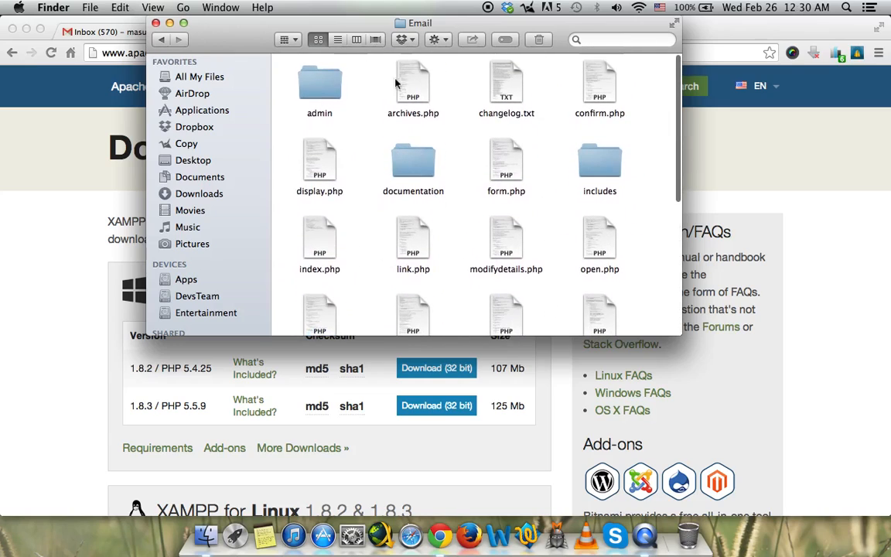
{"action": "left_click", "coordinate": [162, 40]}
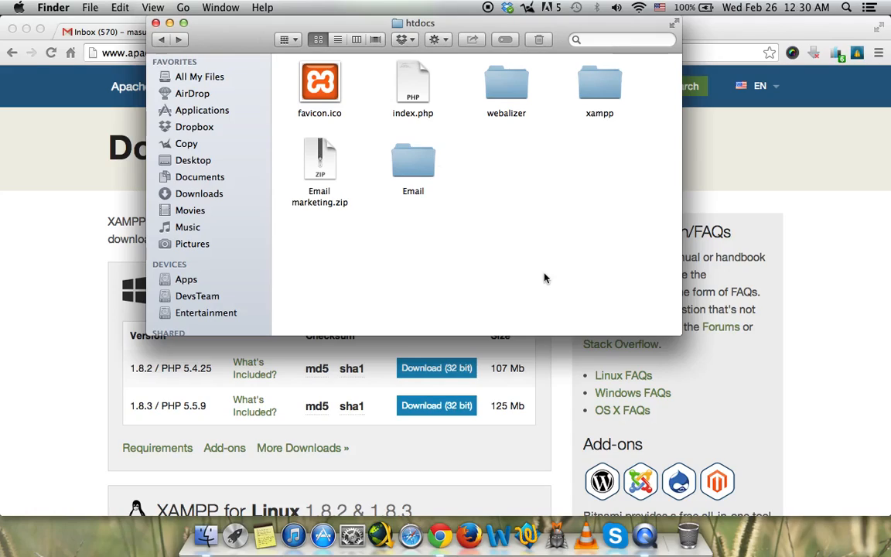
Launch XAMPP Control from Launchpad so Apache and MySQL are running.
{"action": "key", "text": "F4"}
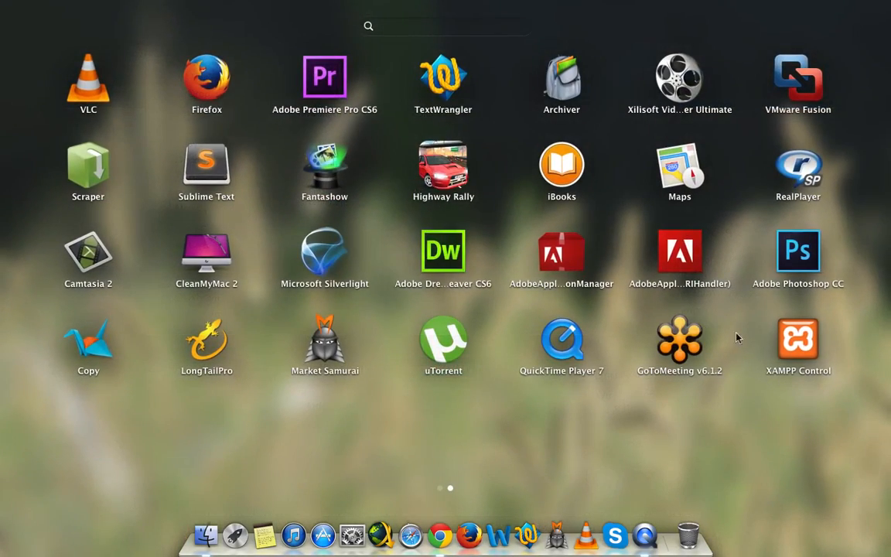
{"action": "left_click", "coordinate": [796, 347]}
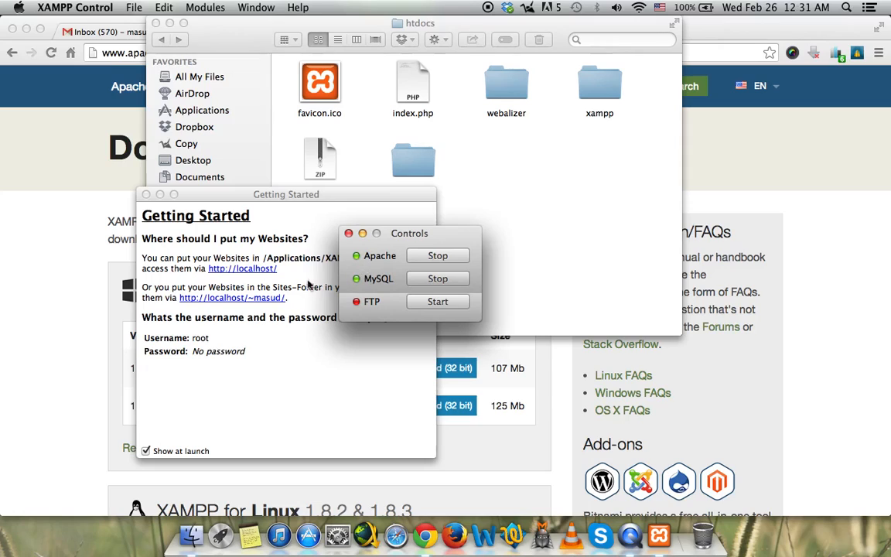
Load localhost in a new Chrome tab to show the XAMPP welcome page.
{"action": "left_click", "coordinate": [59, 200]}
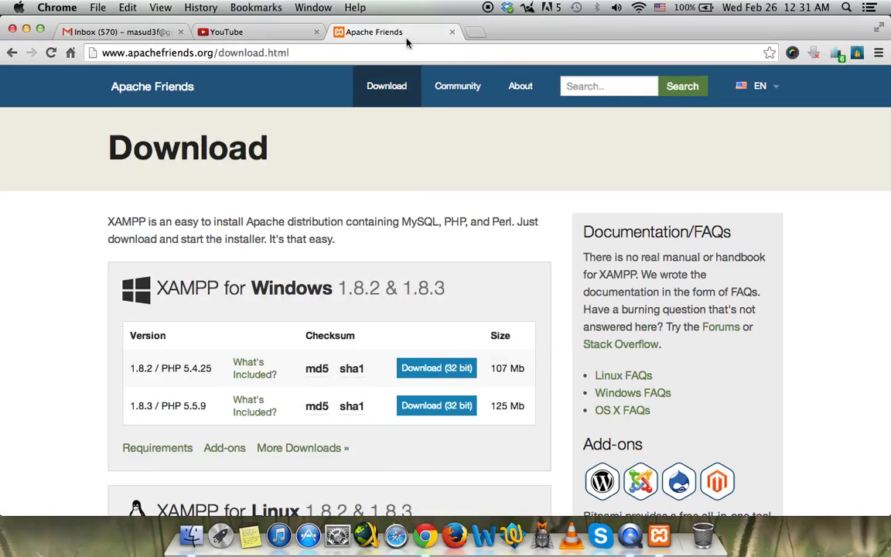
{"action": "left_click", "coordinate": [475, 34]}
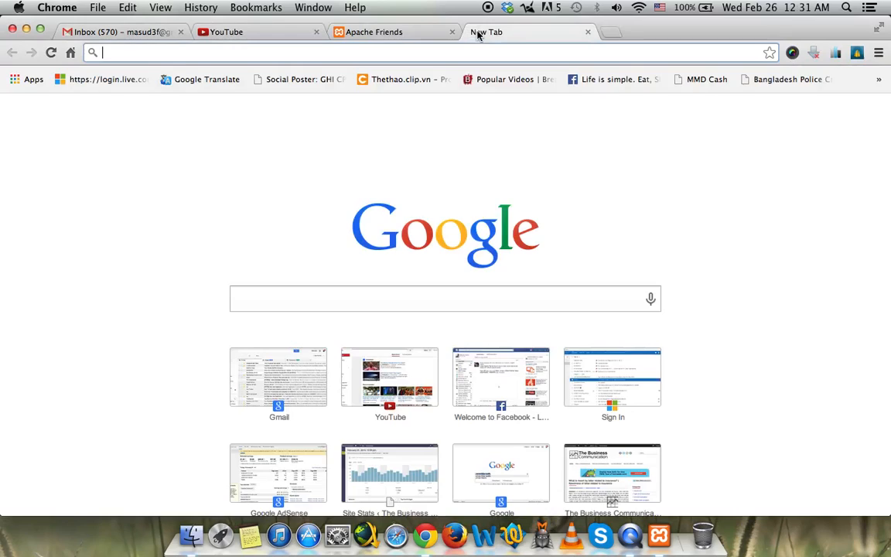
{"action": "type", "text": "l"}
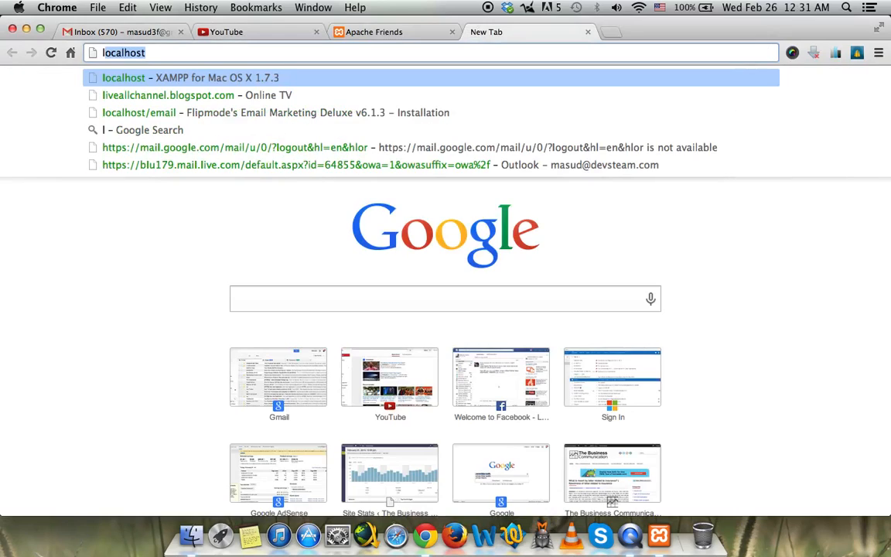
{"action": "type", "text": "ocalhost"}
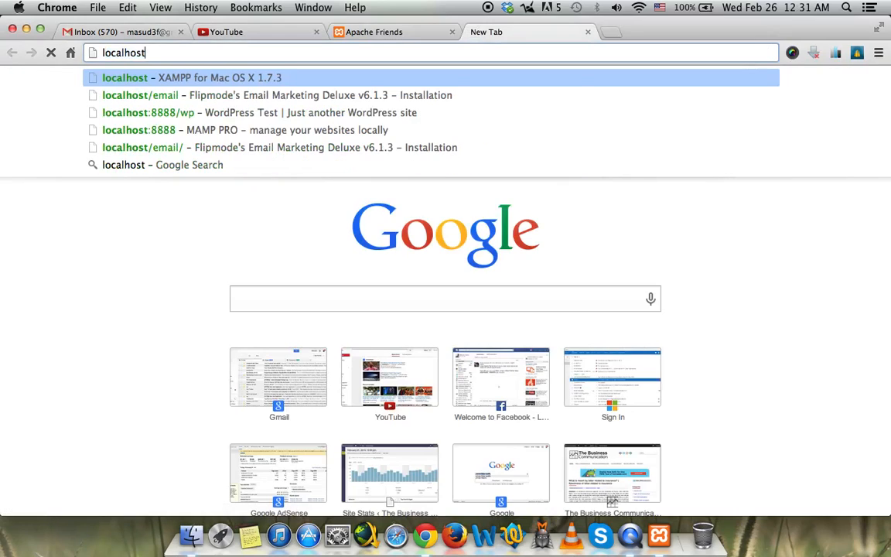
{"action": "key", "text": "Return"}
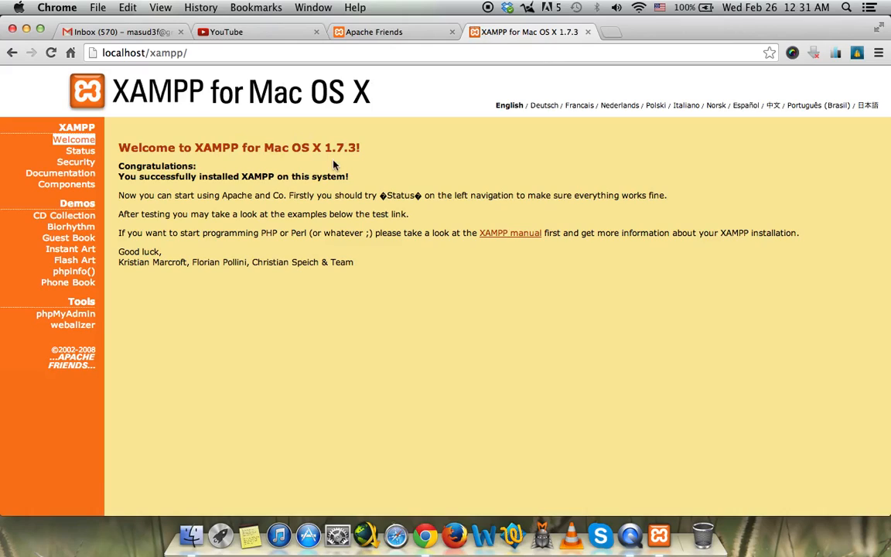
{"action": "left_click", "coordinate": [191, 525]}
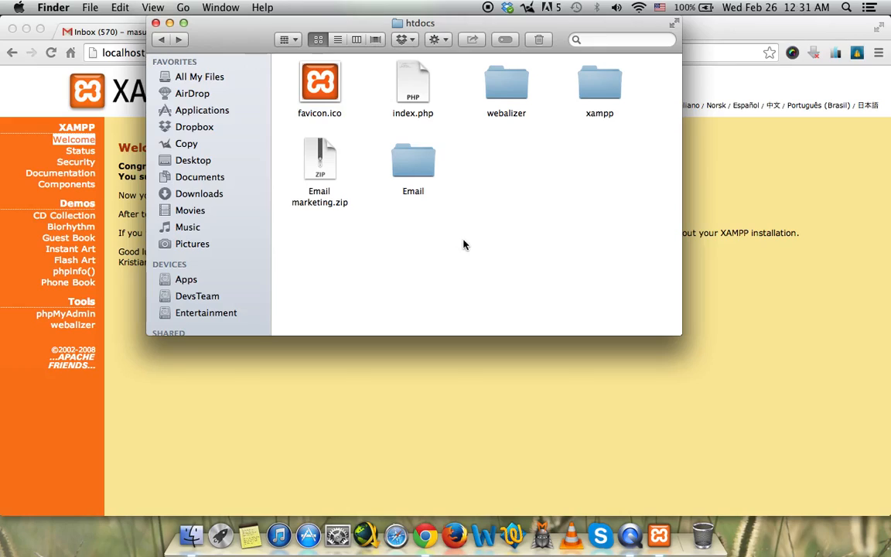
Open the Email folder in htdocs to check it, then go back to htdocs.
{"action": "left_click", "coordinate": [414, 174]}
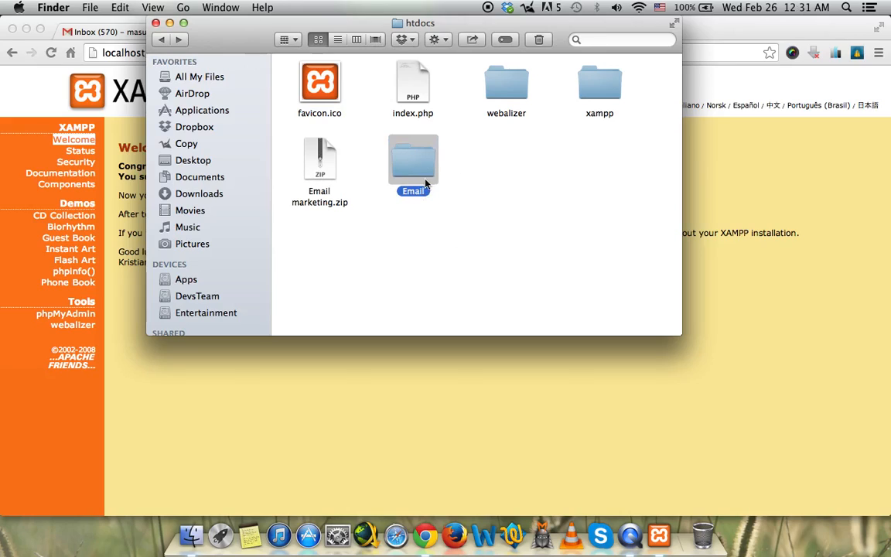
{"action": "double_click", "coordinate": [410, 169]}
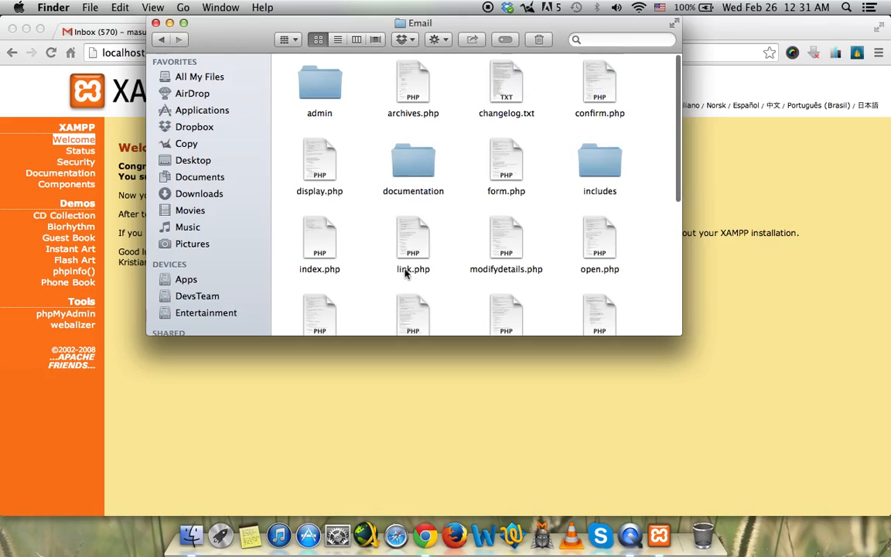
{"action": "left_click", "coordinate": [161, 40]}
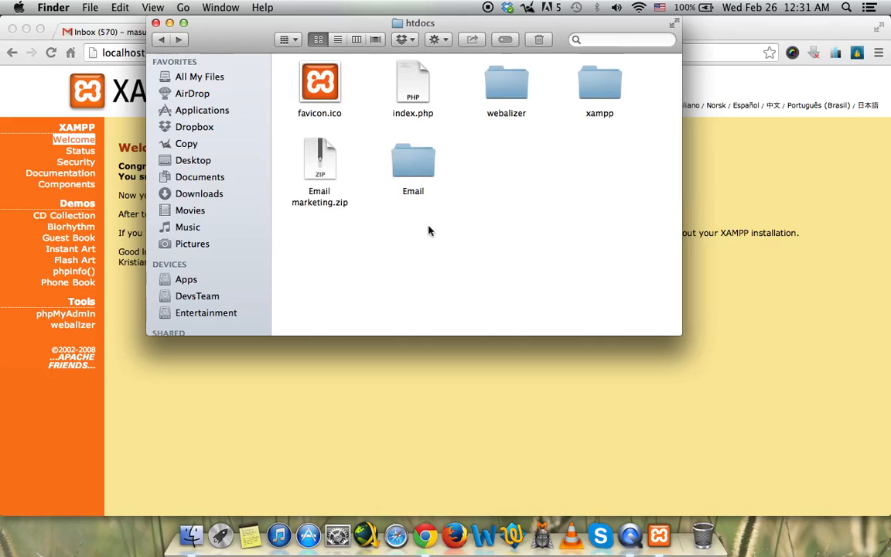
Return to Chrome and select the 'xampp' part of the localhost address.
{"action": "left_click", "coordinate": [121, 183]}
{"action": "left_click", "coordinate": [156, 52]}
{"action": "double_click", "coordinate": [156, 53]}
Load the localhost/email install page and scroll over the form.
{"action": "type", "text": "email/"}
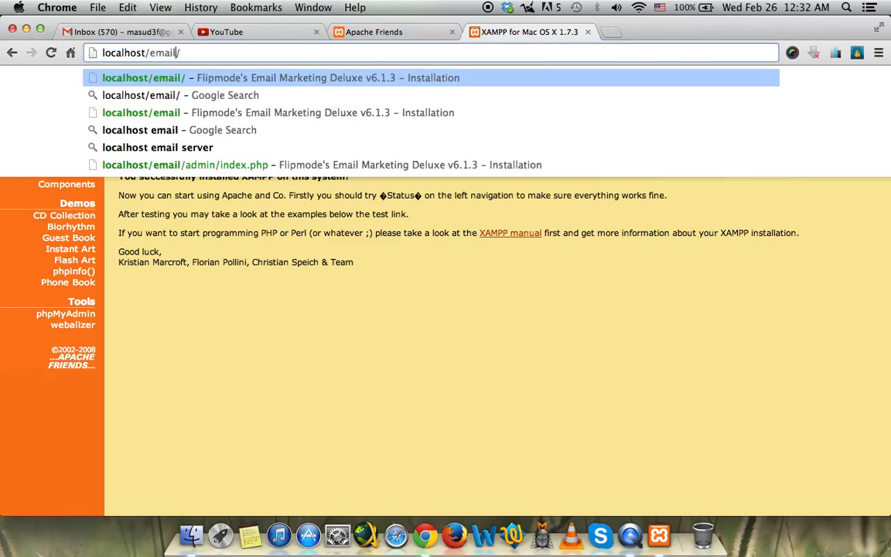
{"action": "key", "text": "Return"}
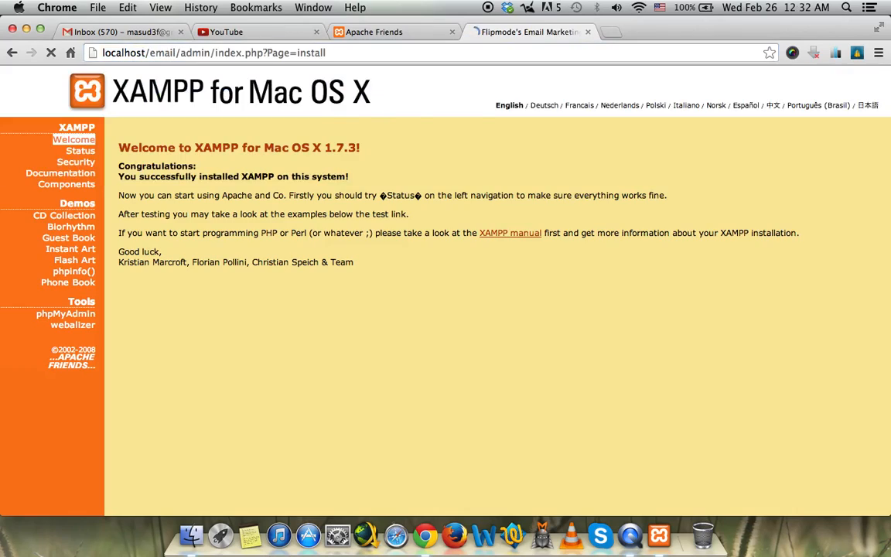
{"action": "scroll", "coordinate": [292, 170], "scroll_direction": "down", "scroll_amount": 10}
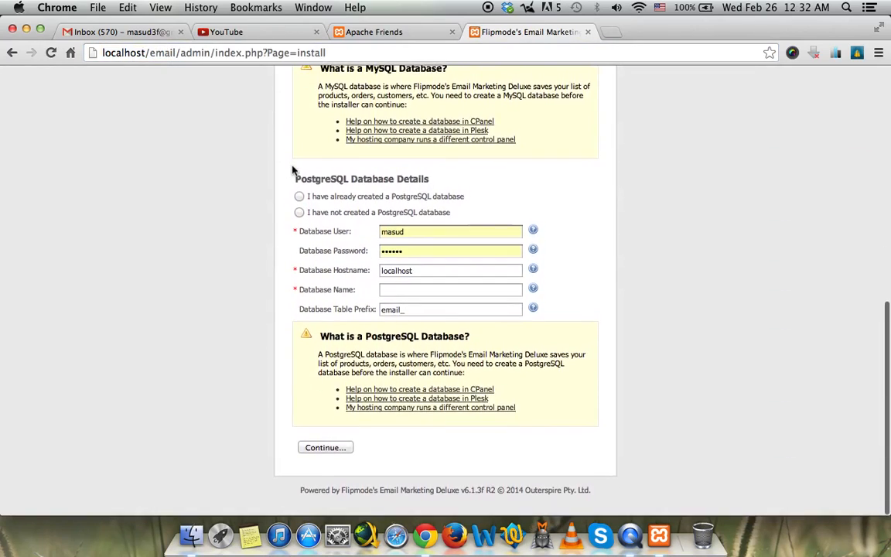
{"action": "scroll", "coordinate": [293, 170], "scroll_direction": "up", "scroll_amount": 15}
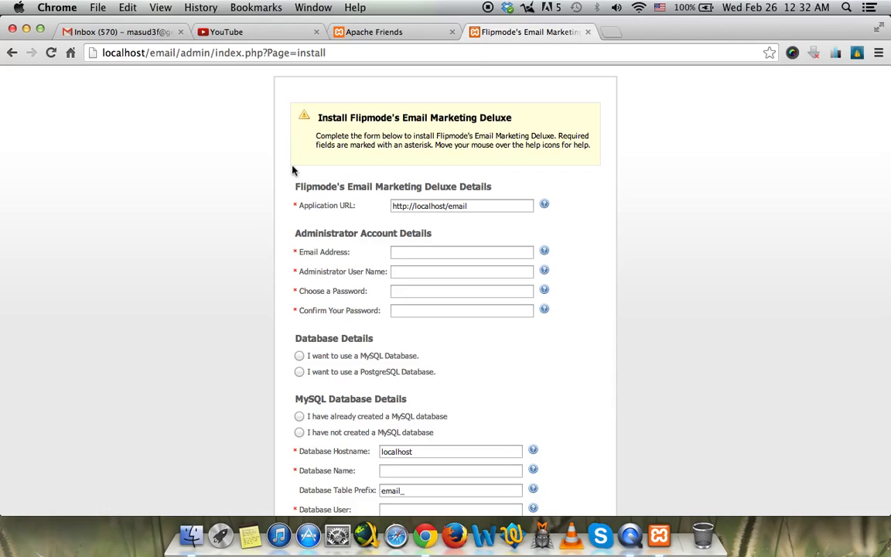
{"action": "scroll", "coordinate": [292, 169], "scroll_direction": "down", "scroll_amount": 10}
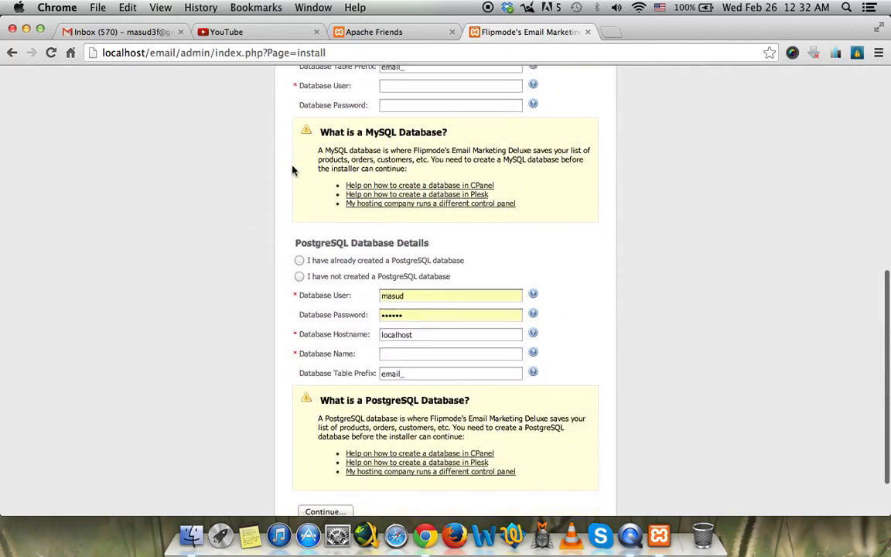
{"action": "scroll", "coordinate": [292, 169], "scroll_direction": "up", "scroll_amount": 10}
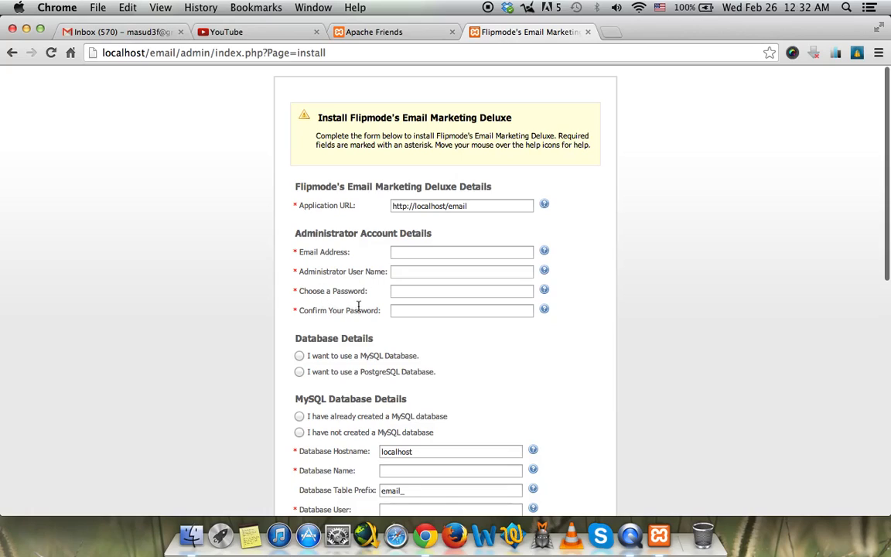
Fill in the administrator e-mail, user name, password and password confirmation.
{"action": "left_click", "coordinate": [403, 252]}
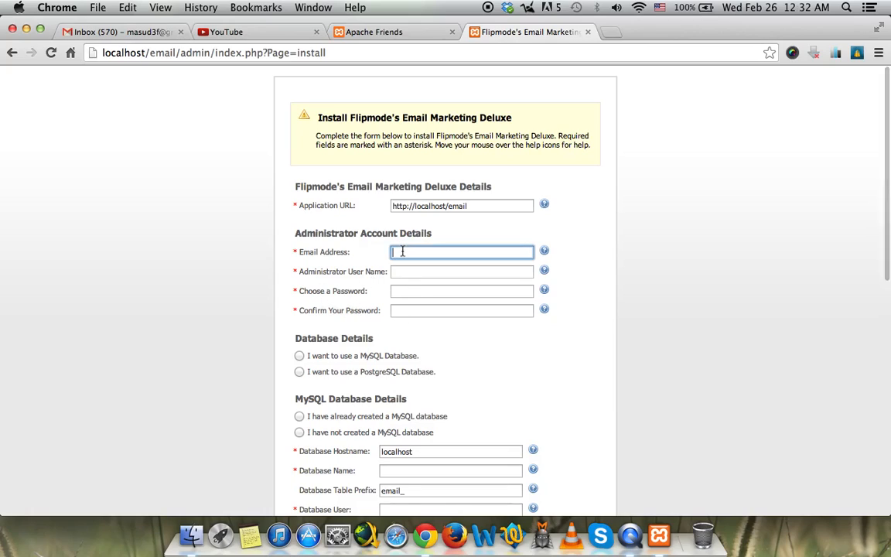
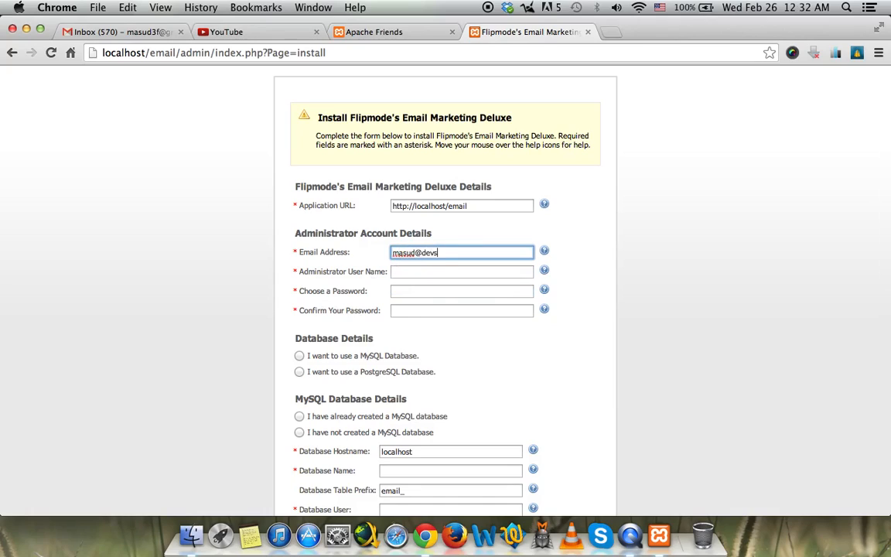
{"action": "key", "text": "Tab"}
{"action": "type", "text": "masud"}
{"action": "key", "text": "Tab"}
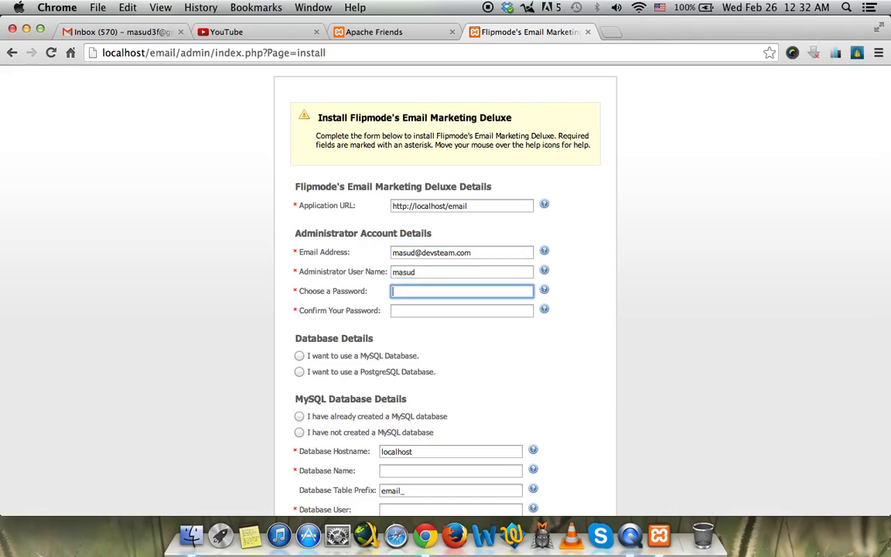
{"action": "type", "text": "123450"}
{"action": "key", "text": "Tab"}
{"action": "type", "text": "12345"}
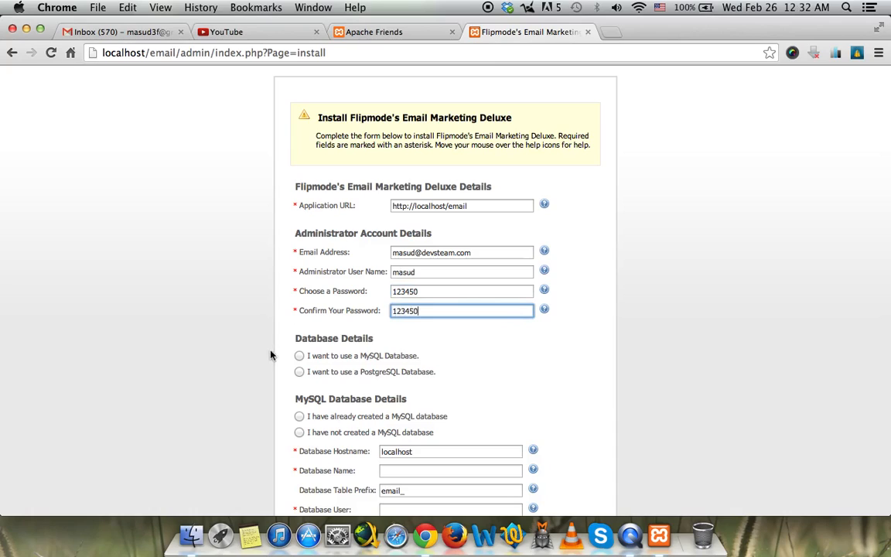
Choose to use a MySQL database that has already been created.
{"action": "scroll", "coordinate": [354, 311], "scroll_direction": "down", "scroll_amount": 3}
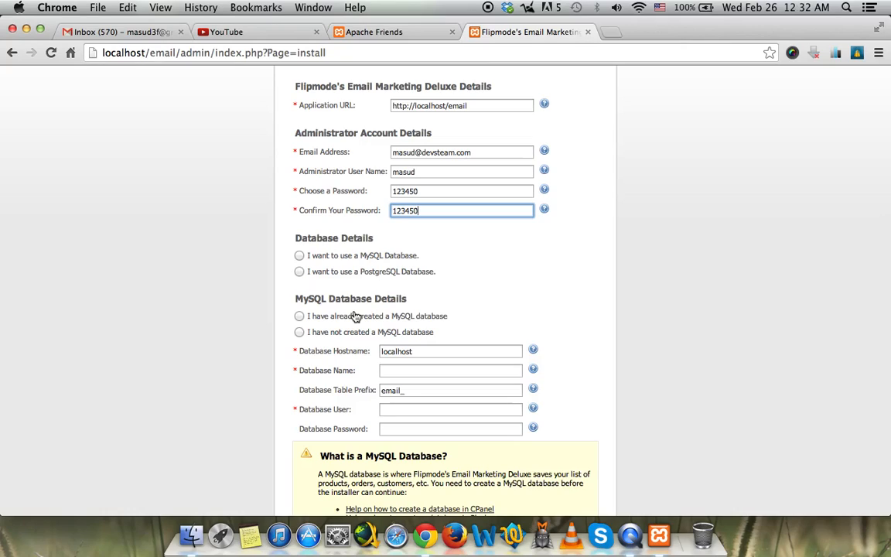
{"action": "left_click", "coordinate": [363, 256]}
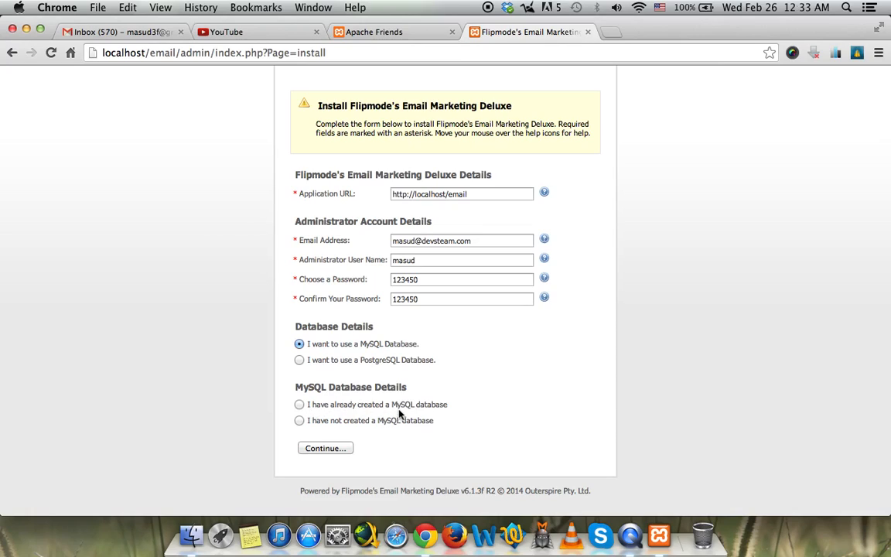
{"action": "left_click", "coordinate": [355, 427]}
{"action": "scroll", "coordinate": [354, 422], "scroll_direction": "down", "scroll_amount": 3}
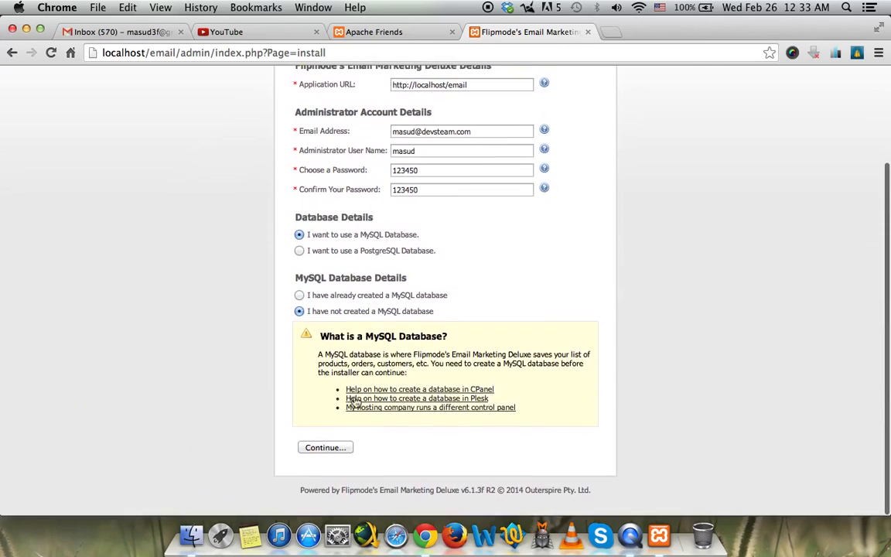
{"action": "left_click", "coordinate": [299, 295]}
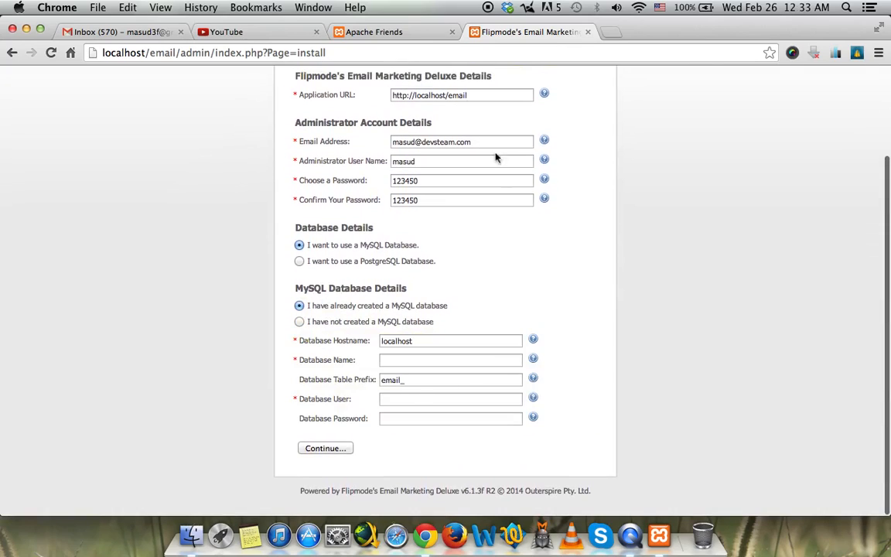
{"action": "left_click", "coordinate": [389, 29]}
{"action": "left_click", "coordinate": [526, 32]}
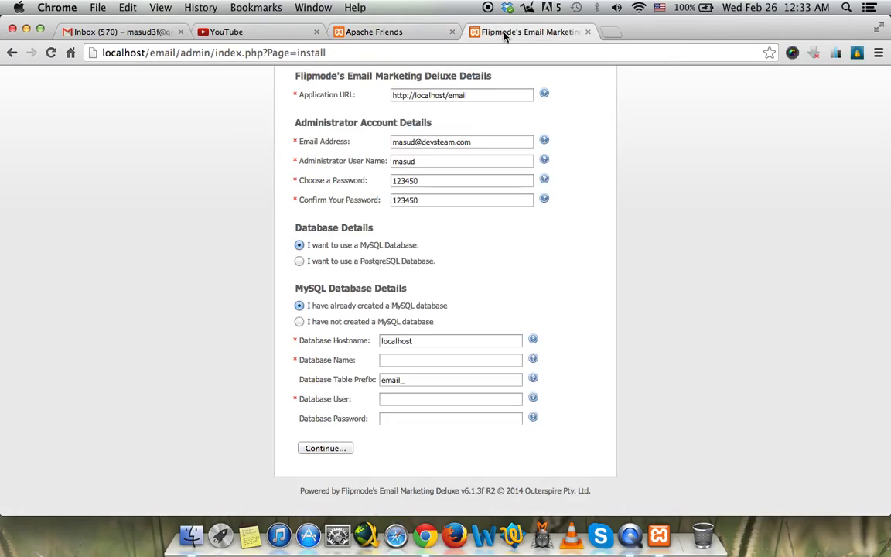
Go to localhost/phpmyadmin in a new Chrome tab, retyping the address when search results appear.
{"action": "left_click", "coordinate": [617, 35]}
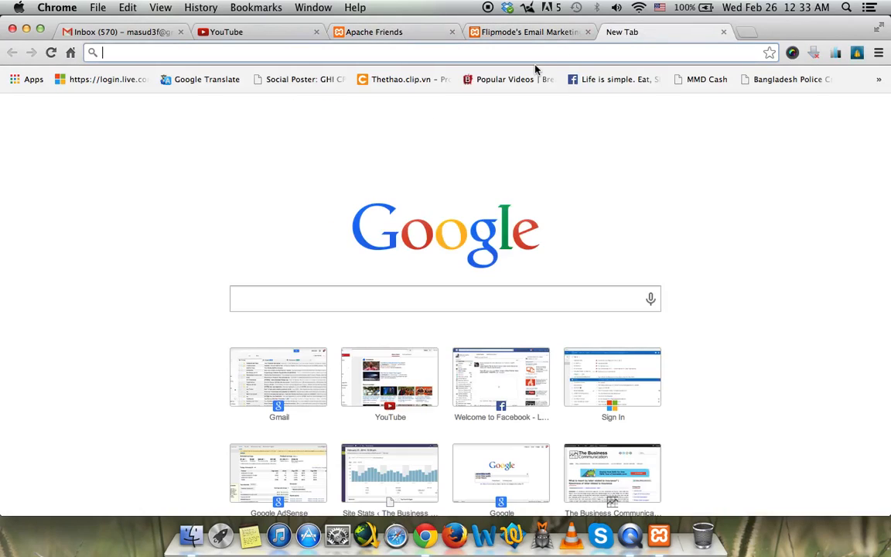
{"action": "type", "text": "localhost"}
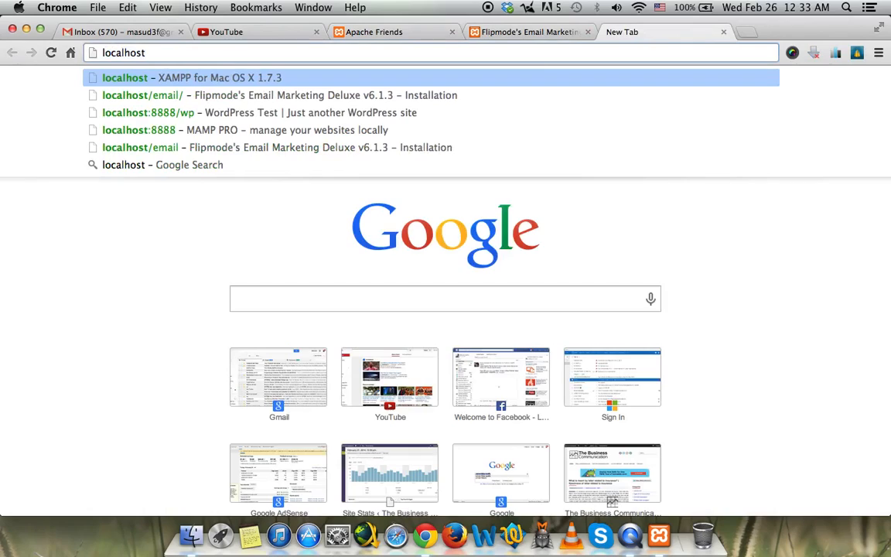
{"action": "type", "text": "/"}
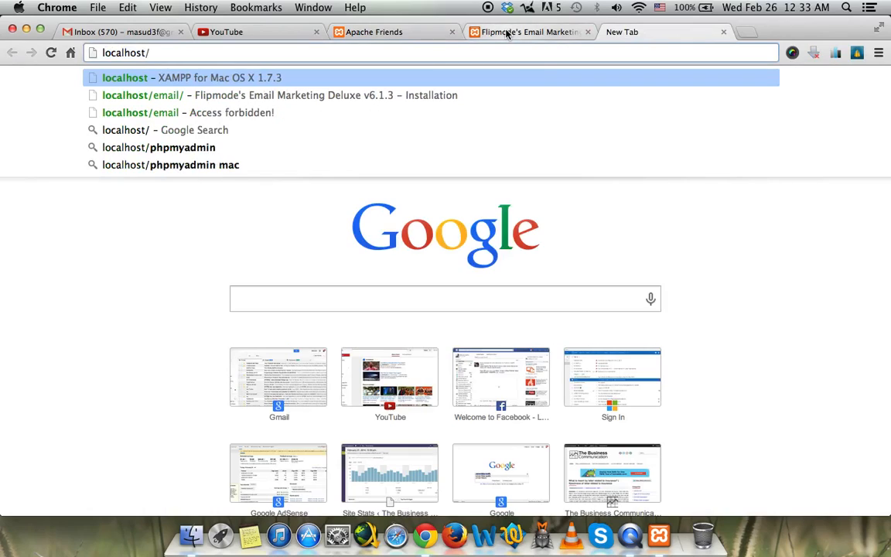
{"action": "key", "text": "Return"}
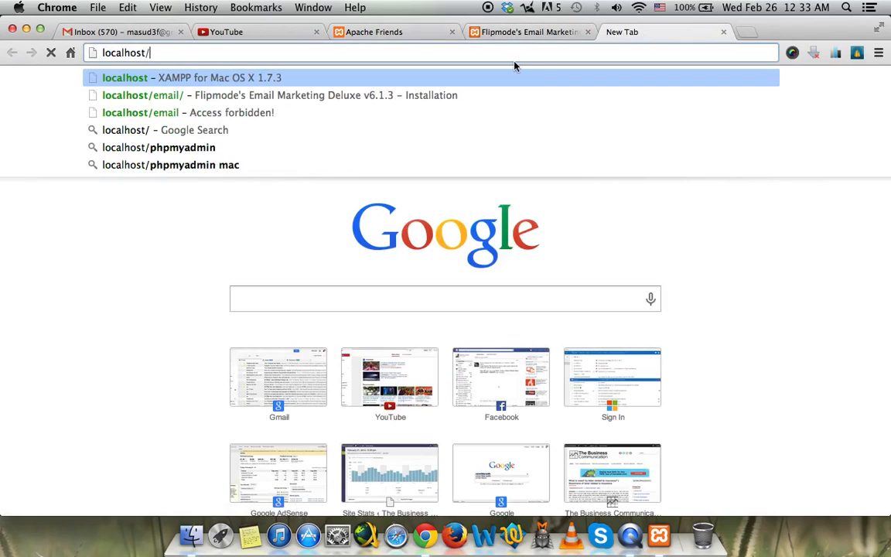
{"action": "type", "text": "p"}
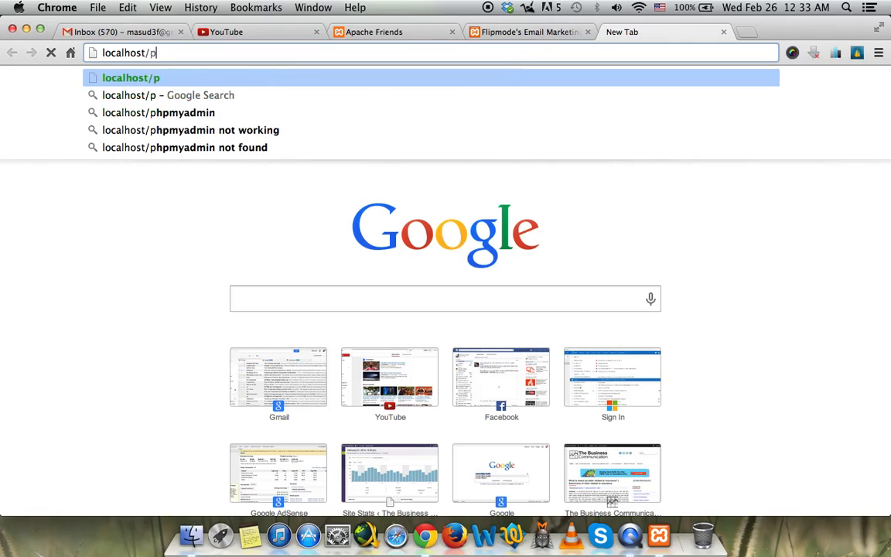
{"action": "type", "text": "h"}
{"action": "key", "text": "Down"}
{"action": "key", "text": "Down"}
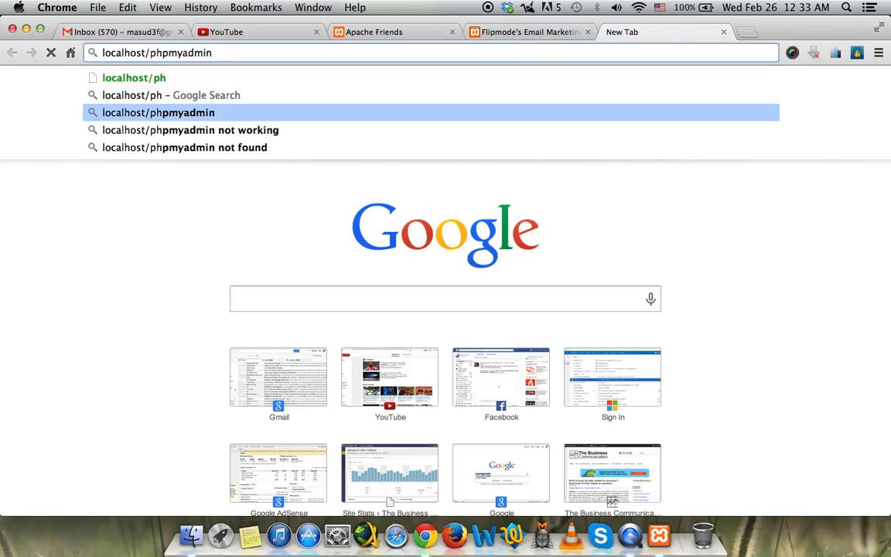
{"action": "key", "text": "Return"}
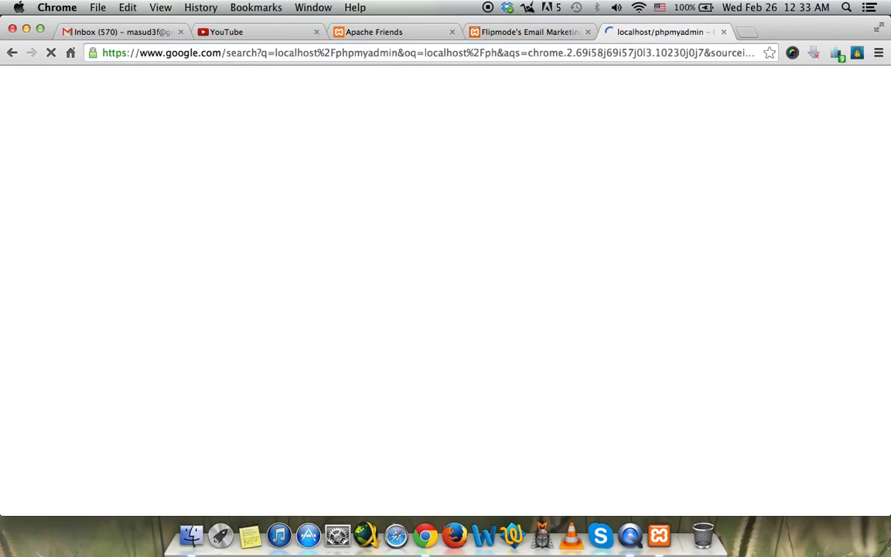
{"action": "left_click", "coordinate": [329, 48]}
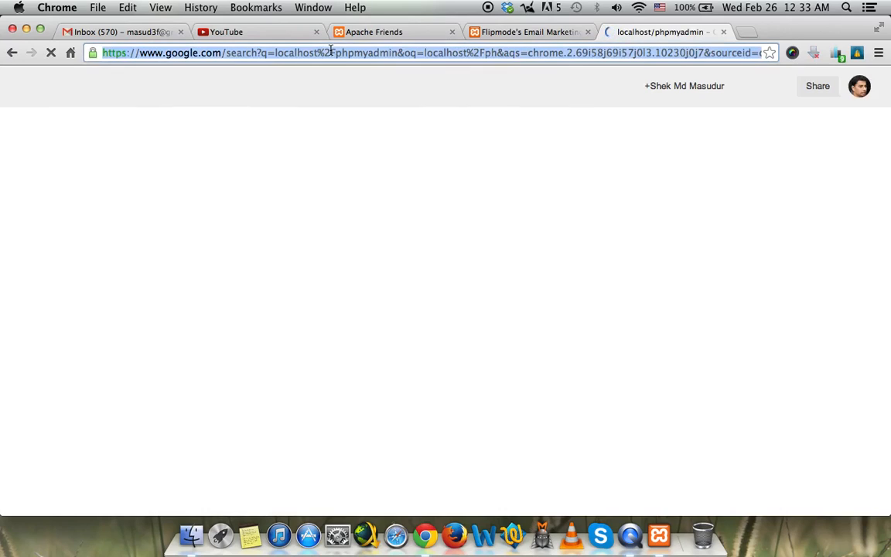
{"action": "type", "text": "localhost"}
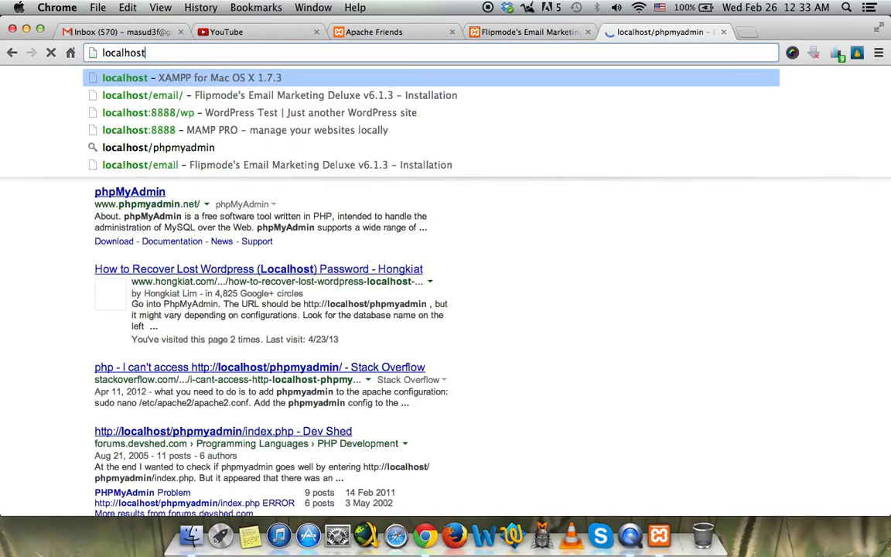
{"action": "type", "text": "/php"}
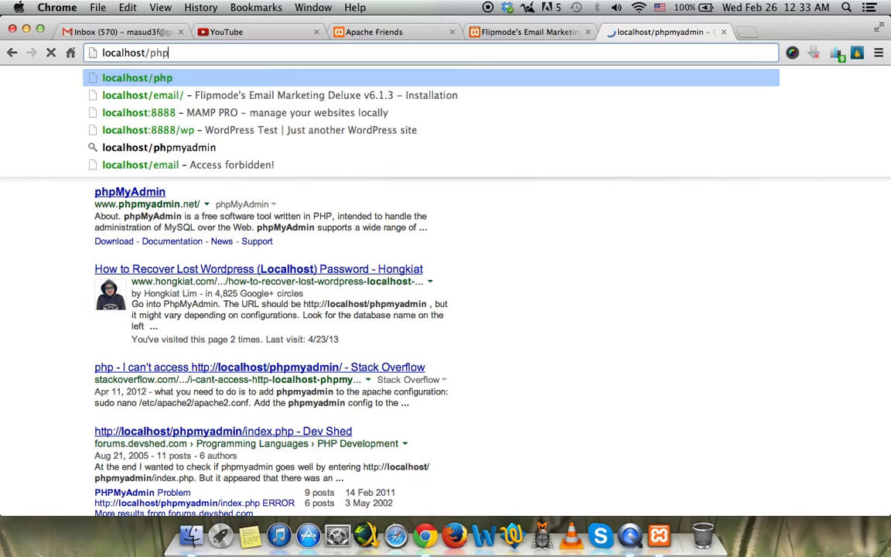
{"action": "type", "text": "myadmin"}
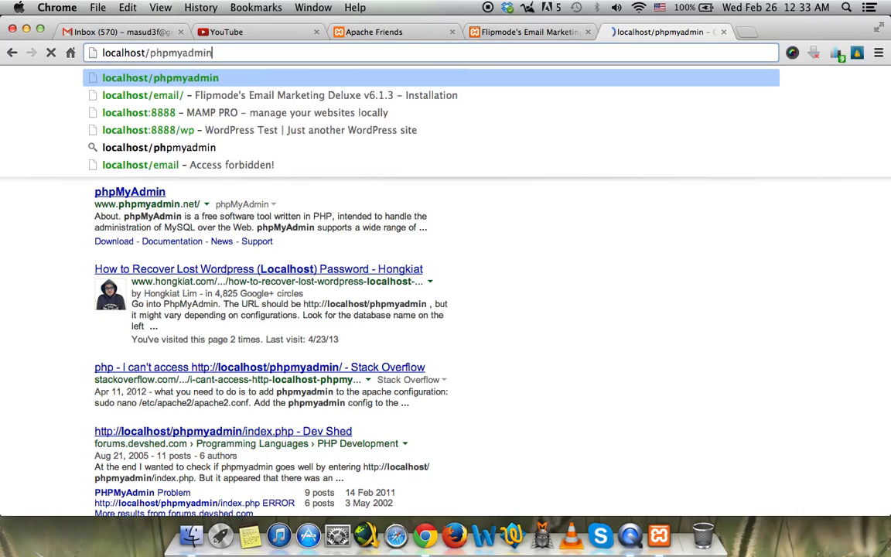
{"action": "key", "text": "Return"}
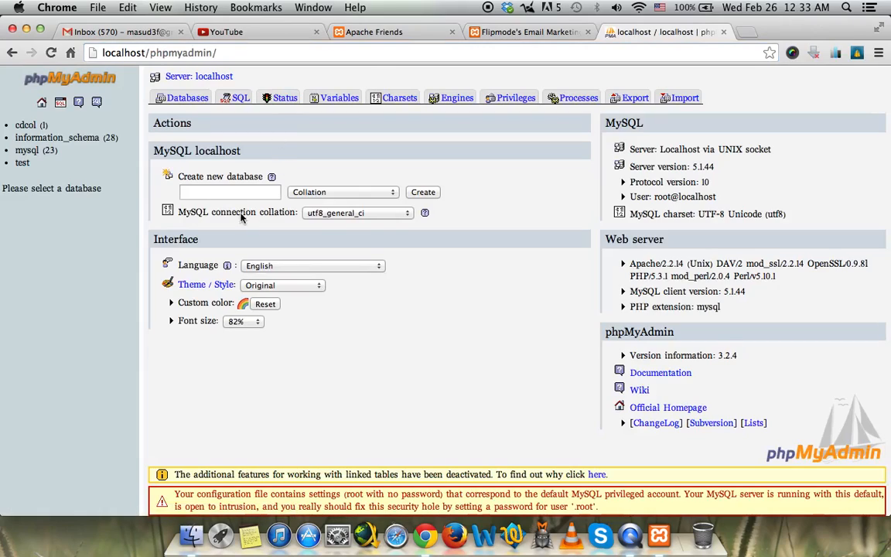
Create a database named emailm in phpMyAdmin and return to the installer tab.
{"action": "left_click", "coordinate": [229, 191]}
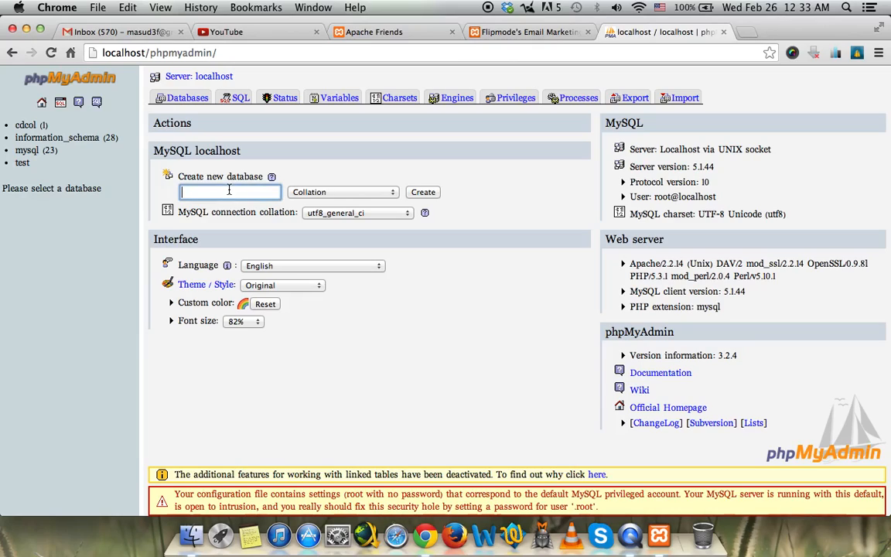
{"action": "type", "text": "email"}
{"action": "type", "text": "m"}
{"action": "left_click", "coordinate": [431, 194]}
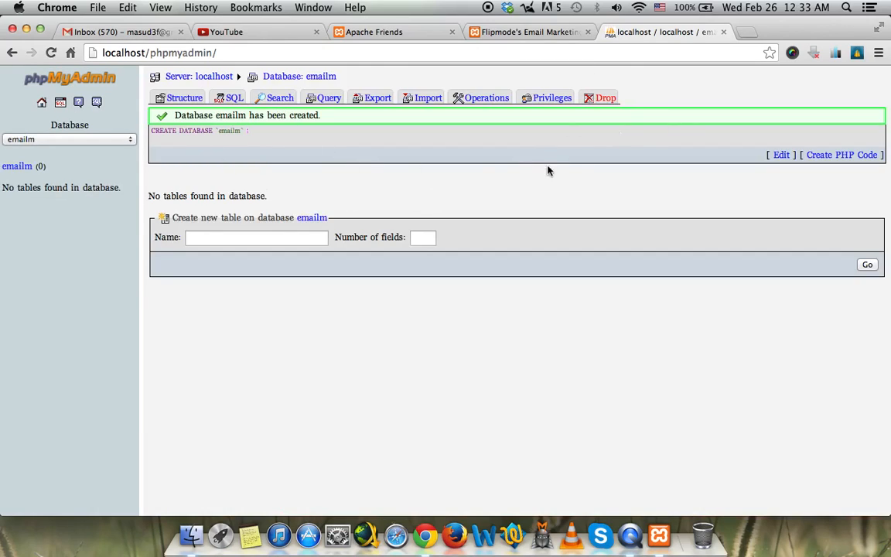
{"action": "left_click", "coordinate": [464, 29]}
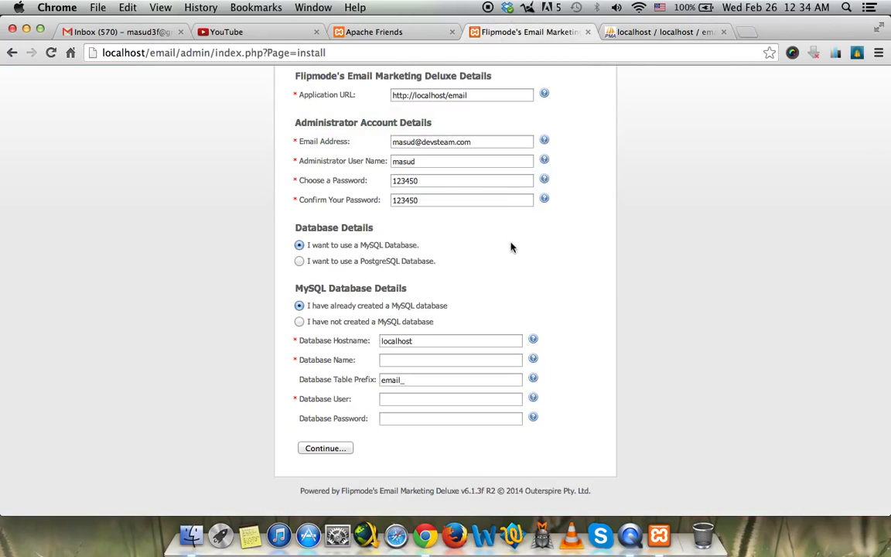
Enter emailm as Database Name and root as Database User on the install form.
{"action": "left_click", "coordinate": [392, 361]}
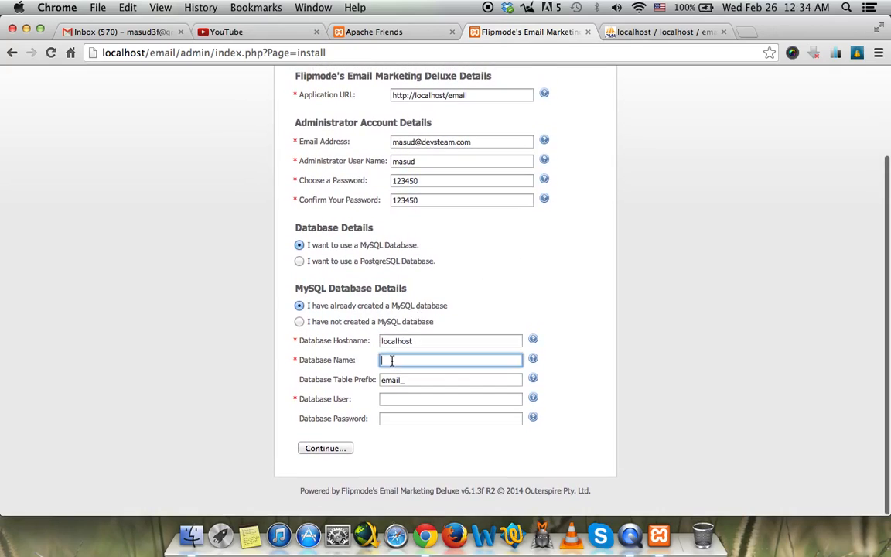
{"action": "type", "text": "emailm"}
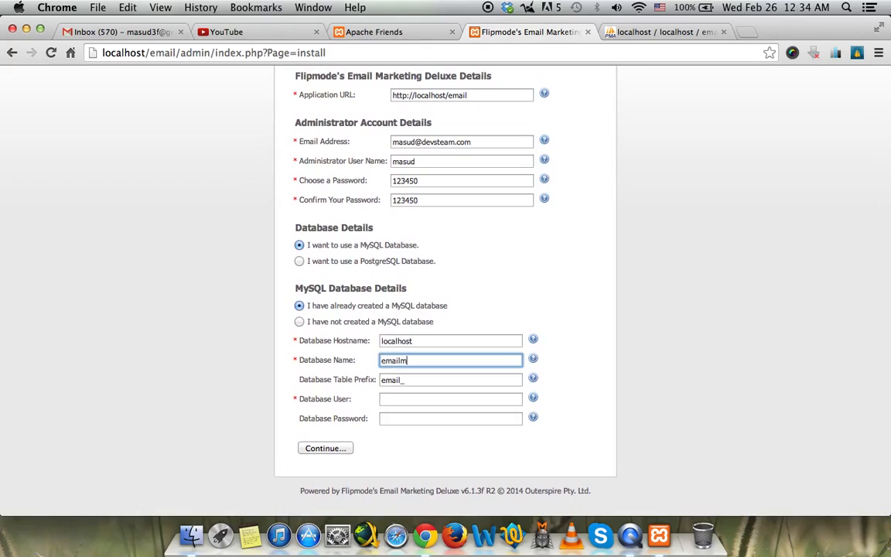
{"action": "left_click", "coordinate": [397, 402]}
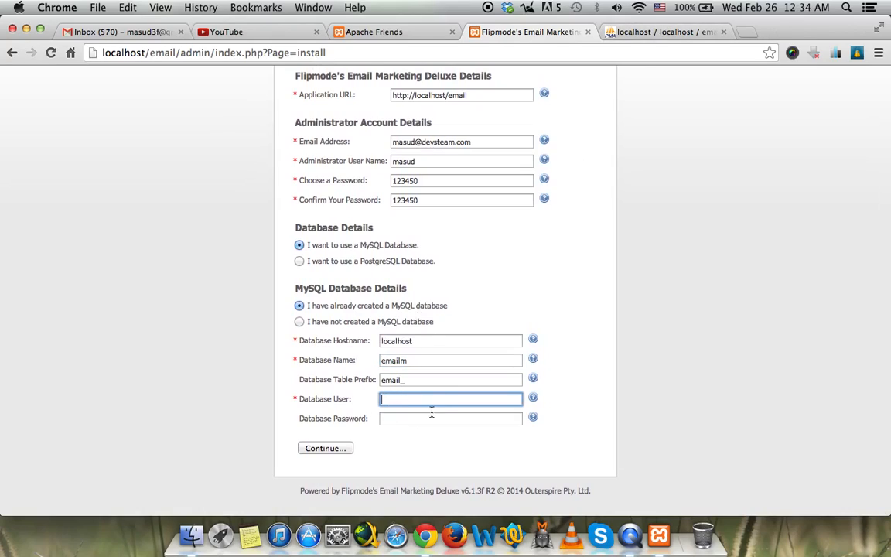
{"action": "left_click", "coordinate": [665, 33]}
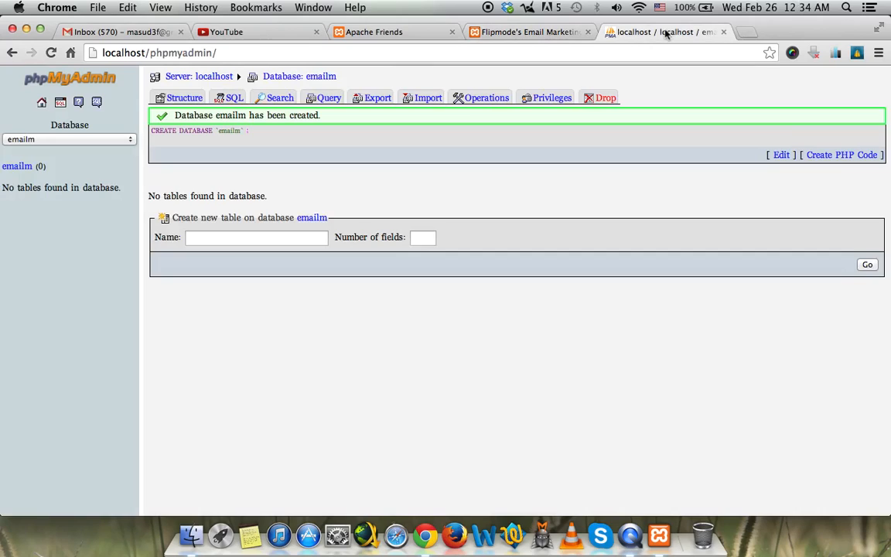
{"action": "left_click", "coordinate": [526, 32]}
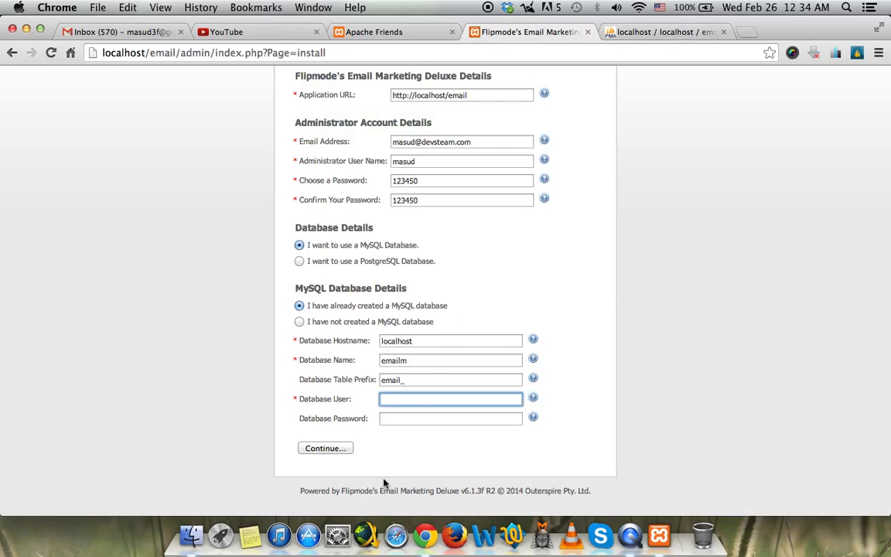
{"action": "type", "text": "roo"}
{"action": "key", "text": "Tab"}
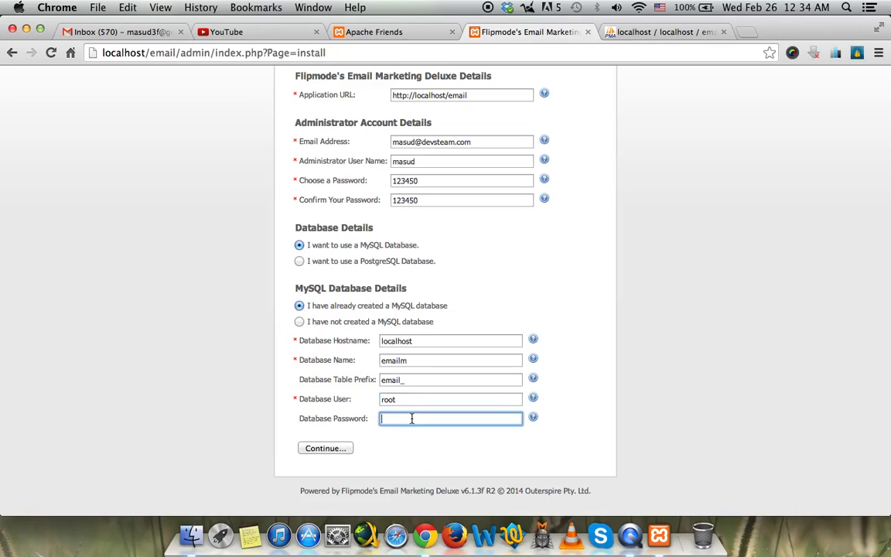
{"action": "left_click", "coordinate": [637, 31]}
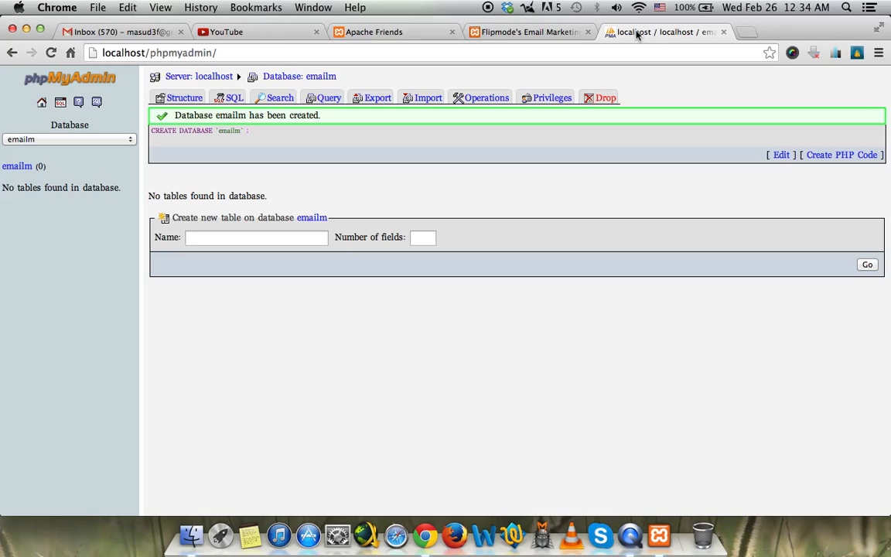
{"action": "left_click", "coordinate": [464, 31]}
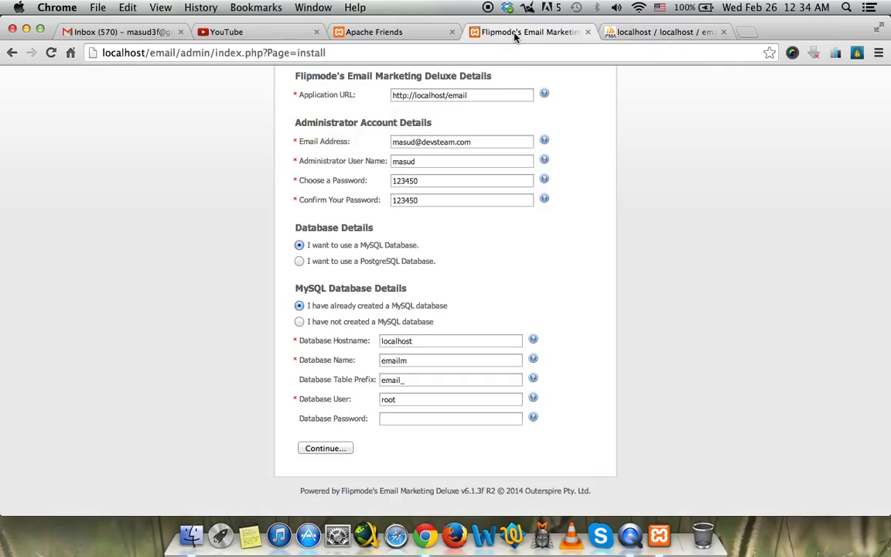
Submit the installation settings with Continue... and reload the stalled page.
{"action": "left_click", "coordinate": [326, 449]}
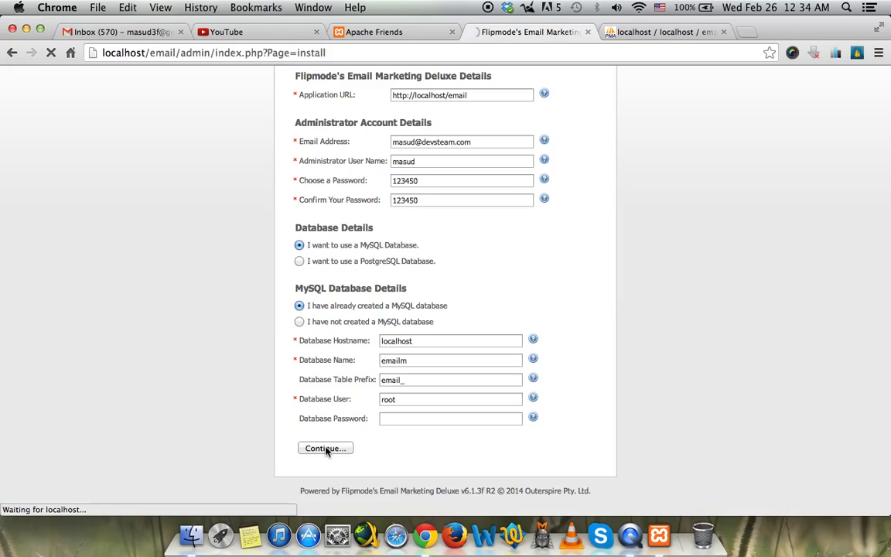
{"action": "scroll", "coordinate": [193, 283], "scroll_direction": "up", "scroll_amount": 1}
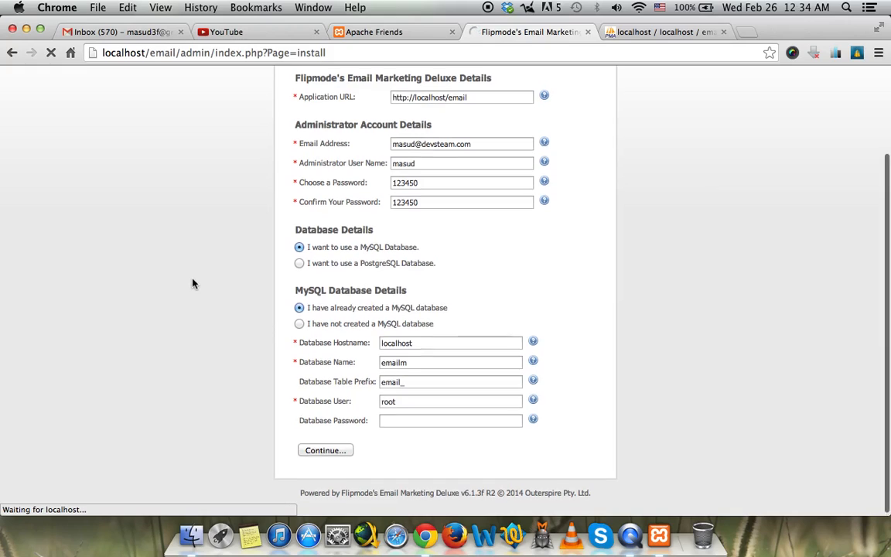
{"action": "scroll", "coordinate": [192, 283], "scroll_direction": "down", "scroll_amount": 1}
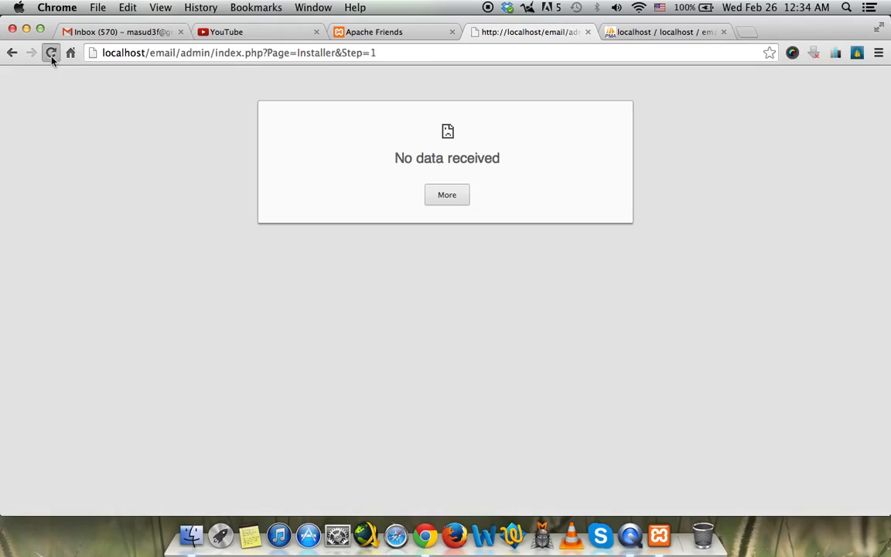
{"action": "left_click", "coordinate": [49, 52]}
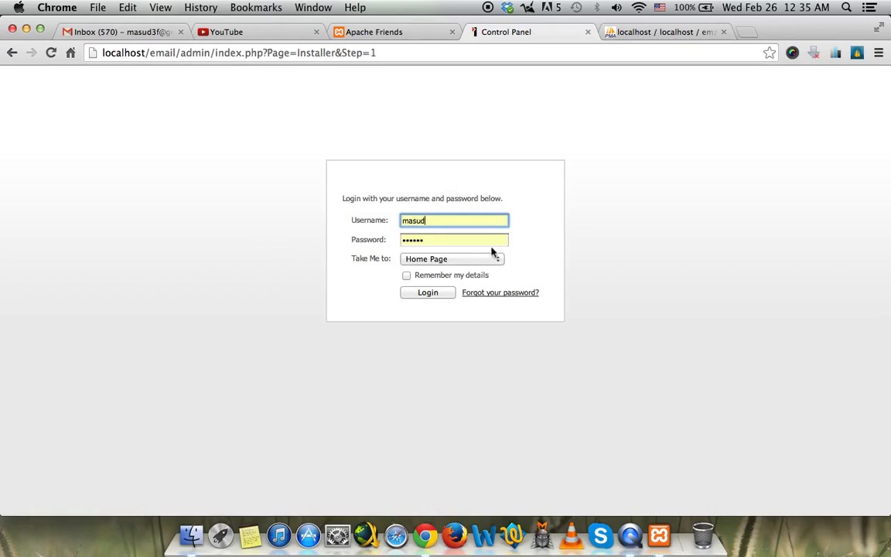
Enter the administrator password on the login page and submit it to reach the Control Panel.
{"action": "key", "text": "Tab"}
{"action": "type", "text": "123456"}
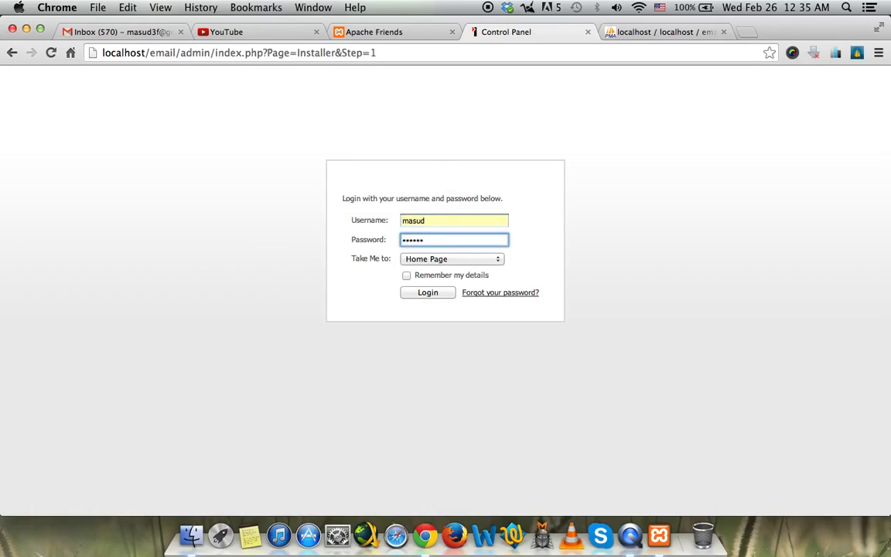
{"action": "left_click", "coordinate": [430, 294]}
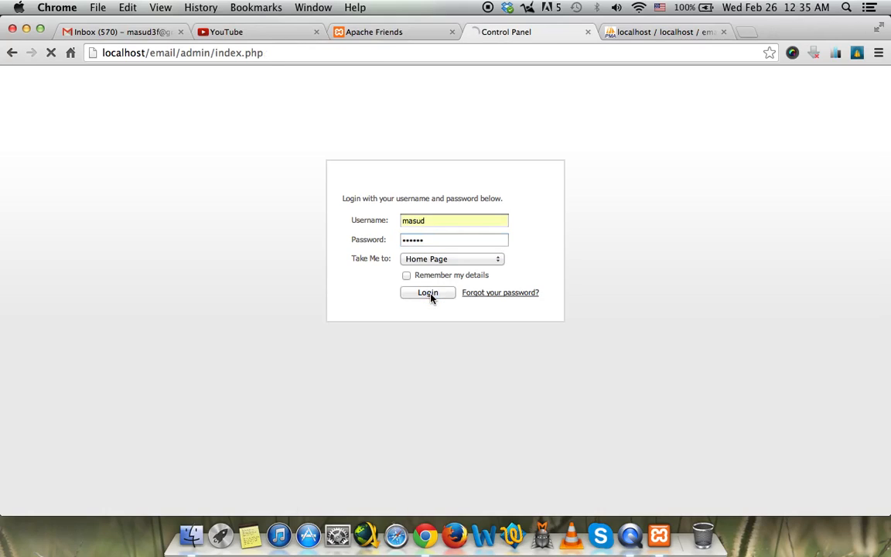